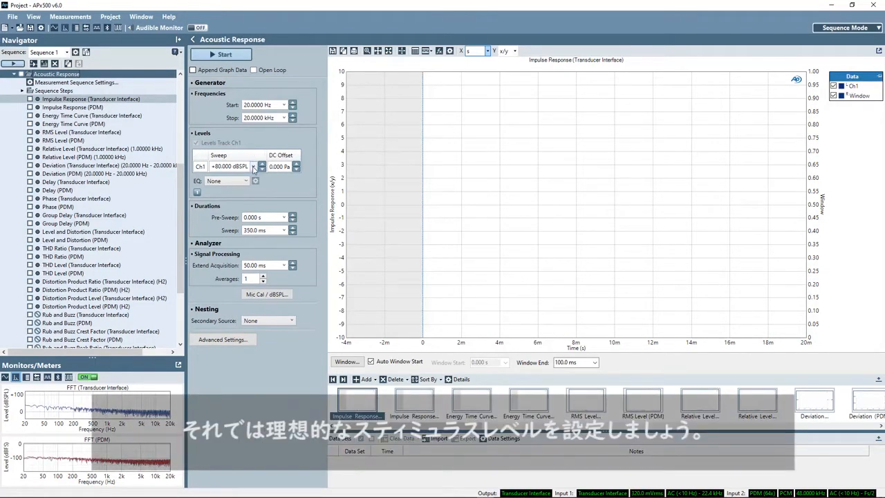
- Set the Ch1 sweep level of the Acoustic Response generator to +94 dBSPL
{"action": "left_click", "coordinate": [240, 166]}
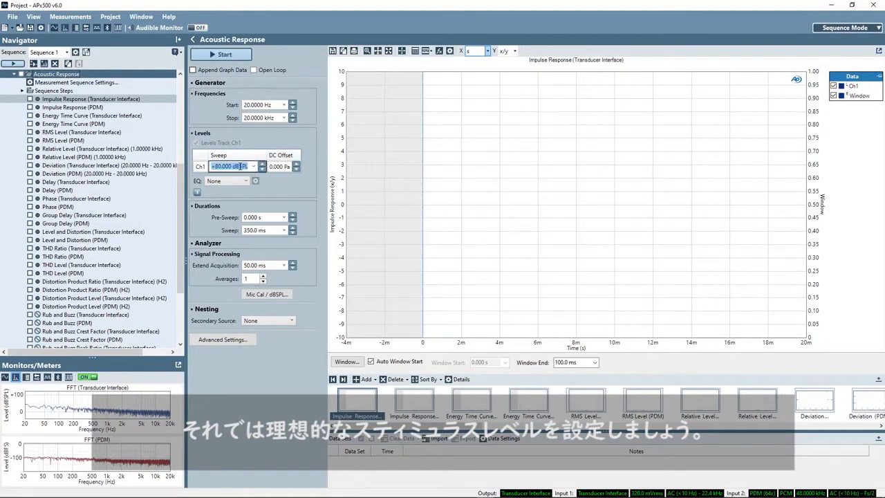
{"action": "type", "text": "94"}
{"action": "key", "text": "Tab"}
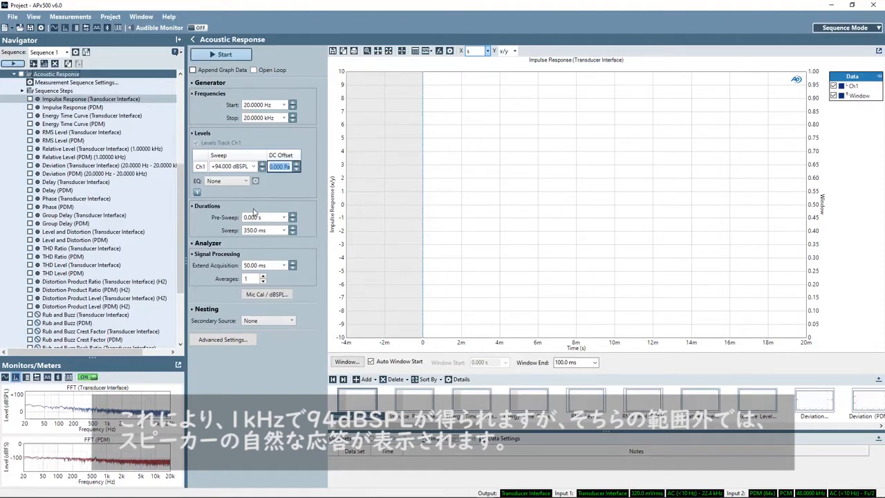
- Set the sweep duration to 2.5 s and run the Acoustic Response measurement
{"action": "left_click", "coordinate": [274, 230]}
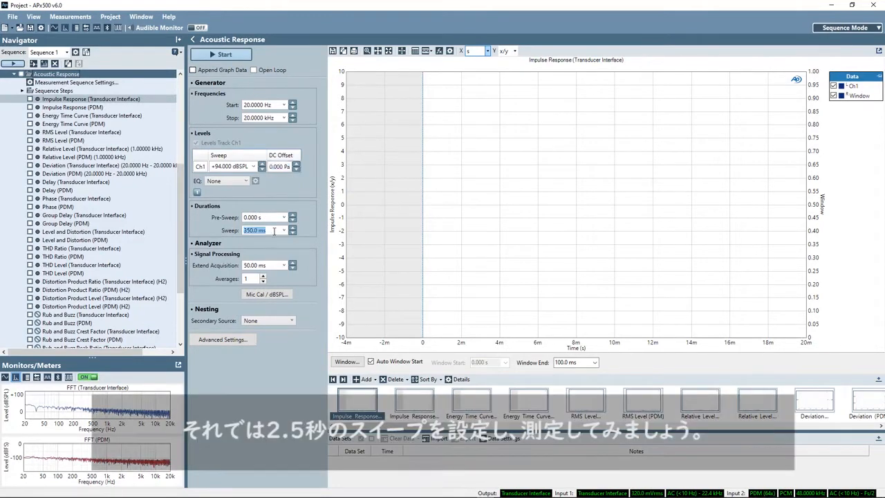
{"action": "type", "text": "2.5"}
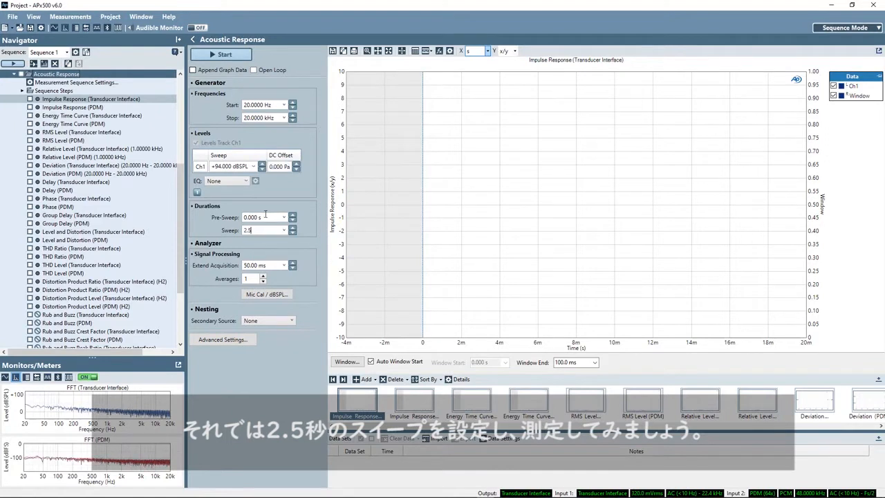
{"action": "key", "text": "Tab"}
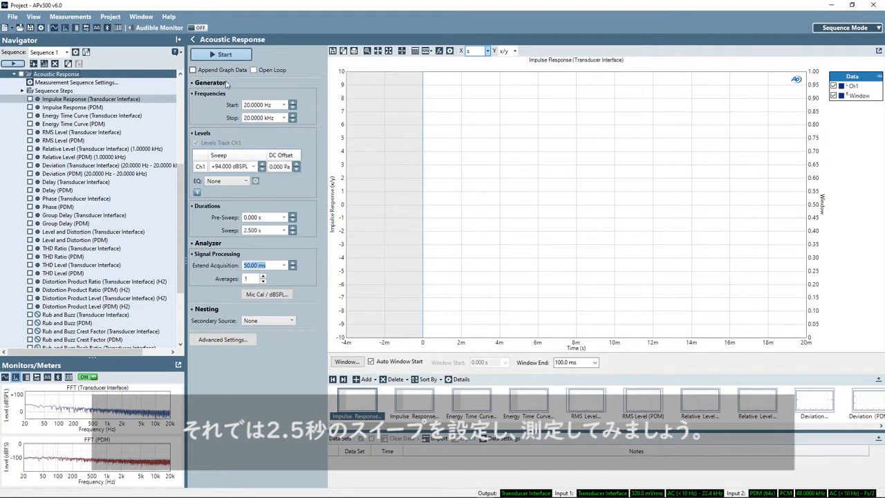
{"action": "left_click", "coordinate": [218, 58]}
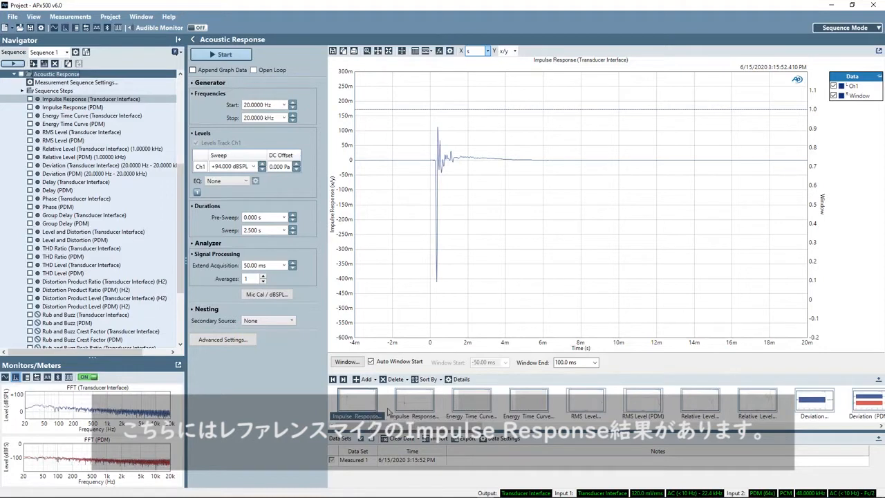
- Examine the PDM impulse response, followed by the RMS Level results for the Transducer Interface and PDM inputs
{"action": "left_click", "coordinate": [410, 410]}
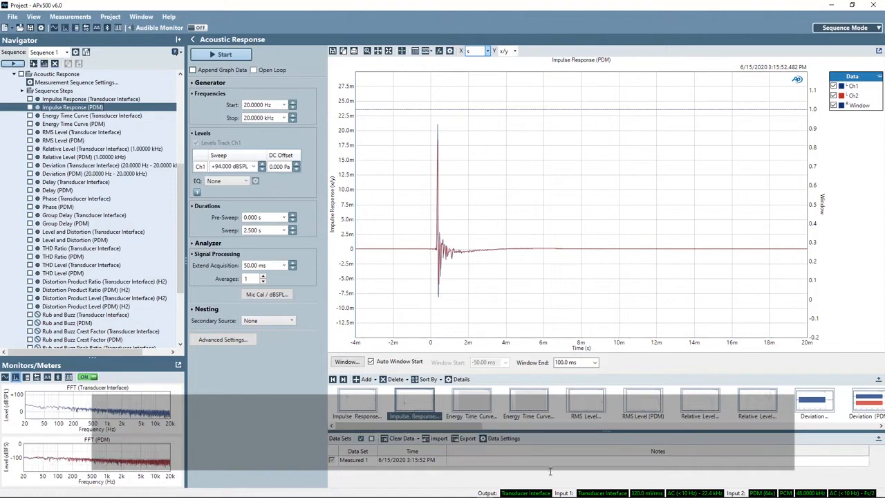
{"action": "left_click_drag", "start_coordinate": [454, 426], "coordinate": [498, 427]}
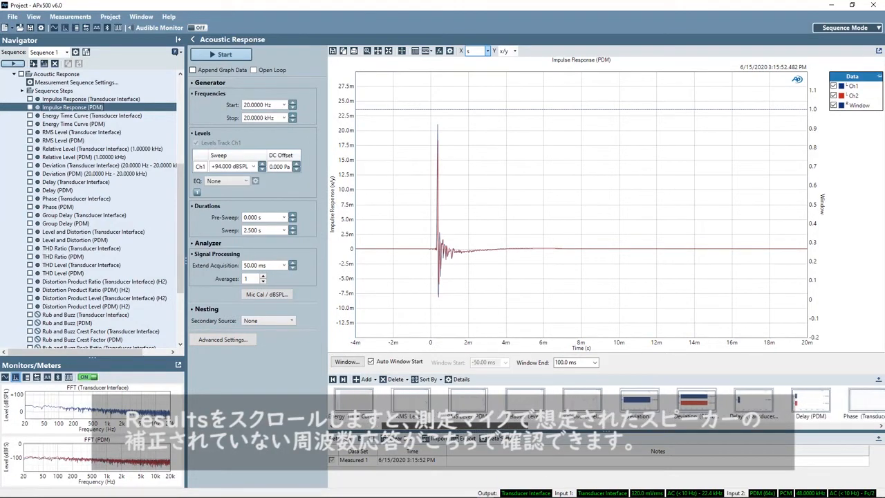
{"action": "left_click", "coordinate": [410, 402]}
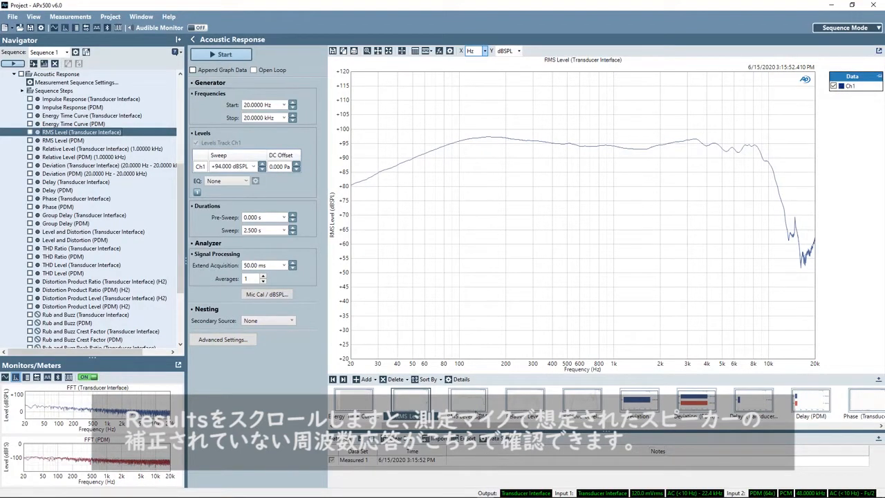
{"action": "left_click", "coordinate": [476, 413]}
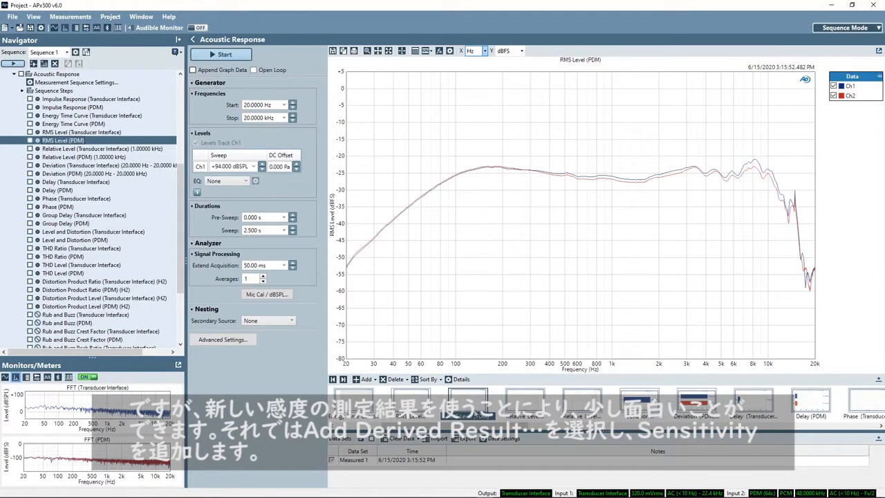
- Add a Sensitivity derived result to RMS Level (Transducer Interface), using RMS Level (PDM) as its comparison data
{"action": "left_click", "coordinate": [417, 406]}
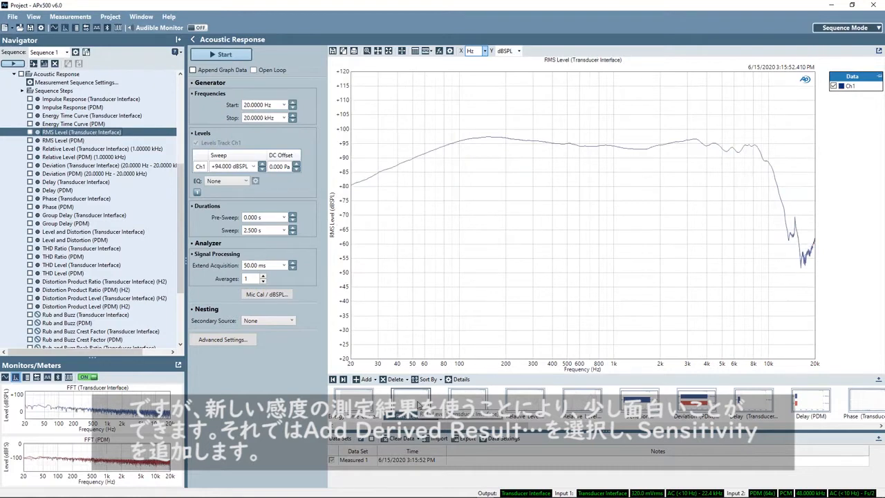
{"action": "right_click", "coordinate": [417, 407]}
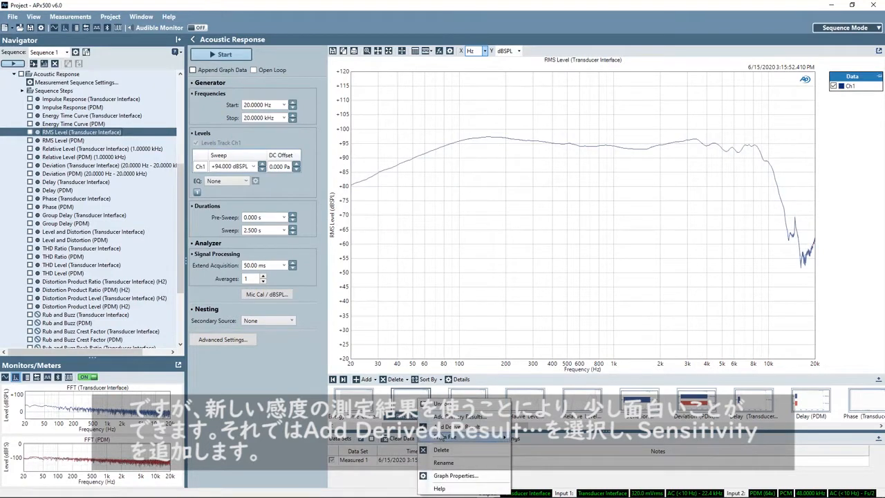
{"action": "left_click", "coordinate": [446, 426]}
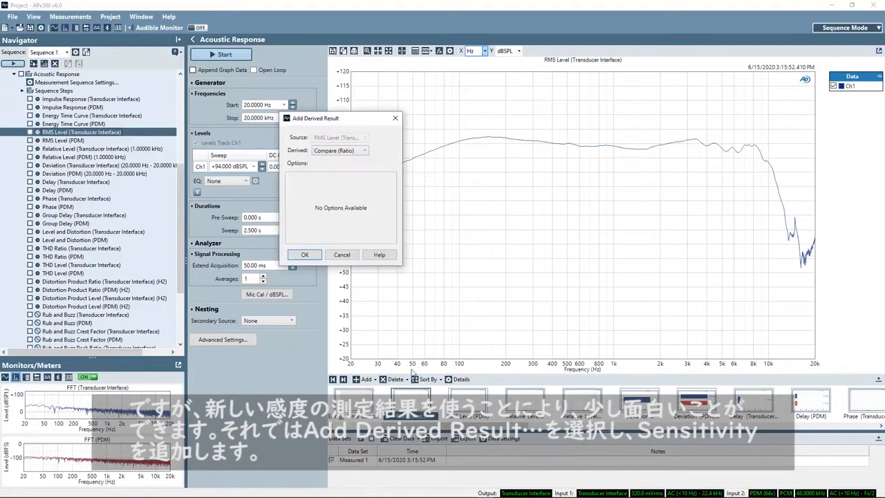
{"action": "left_click", "coordinate": [339, 152]}
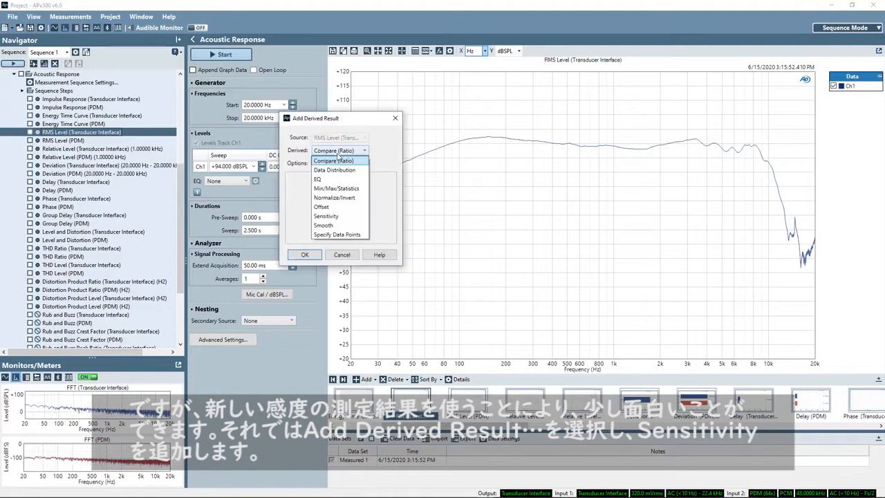
{"action": "left_click", "coordinate": [339, 216]}
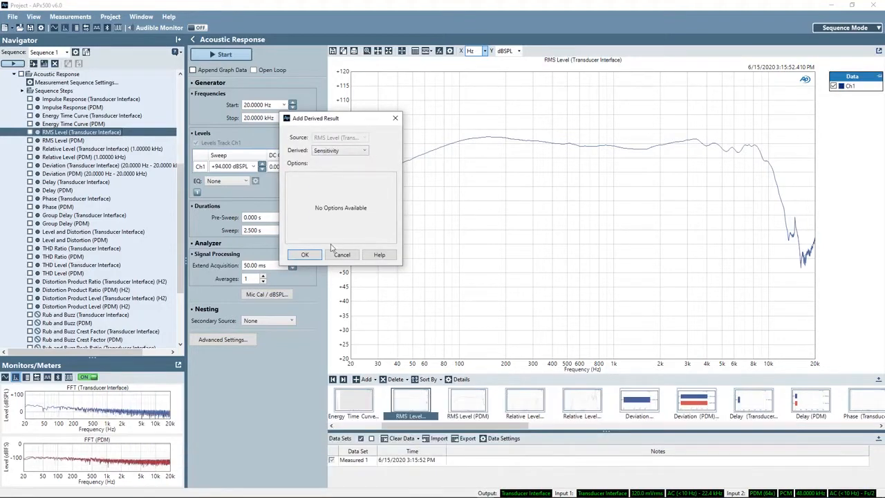
{"action": "left_click", "coordinate": [314, 257]}
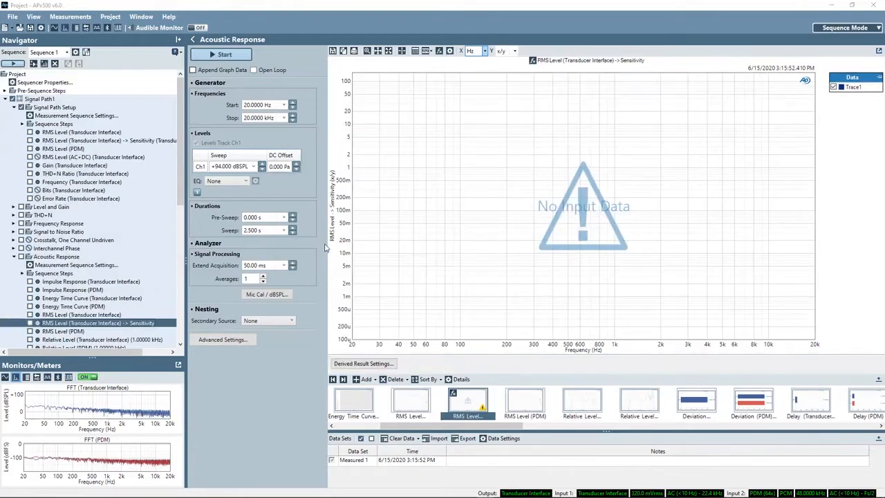
{"action": "left_click", "coordinate": [417, 131]}
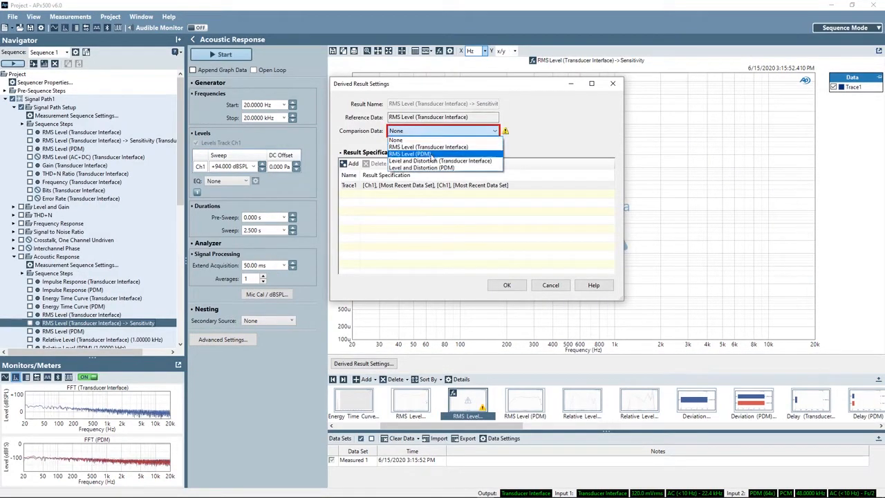
{"action": "left_click", "coordinate": [427, 153]}
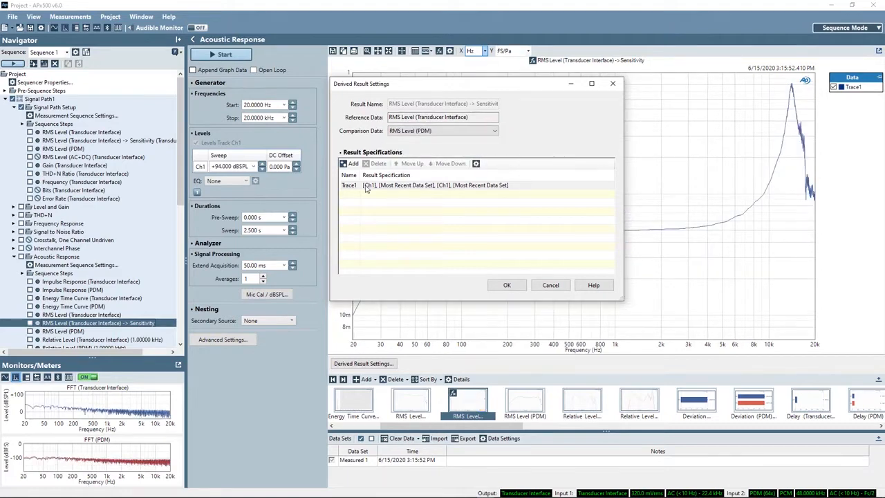
- Add a second trace comparing Ch2 against reference Ch1 to the Sensitivity result, and set the graph's Y unit to dB(FS/Pa)
{"action": "left_click", "coordinate": [349, 165]}
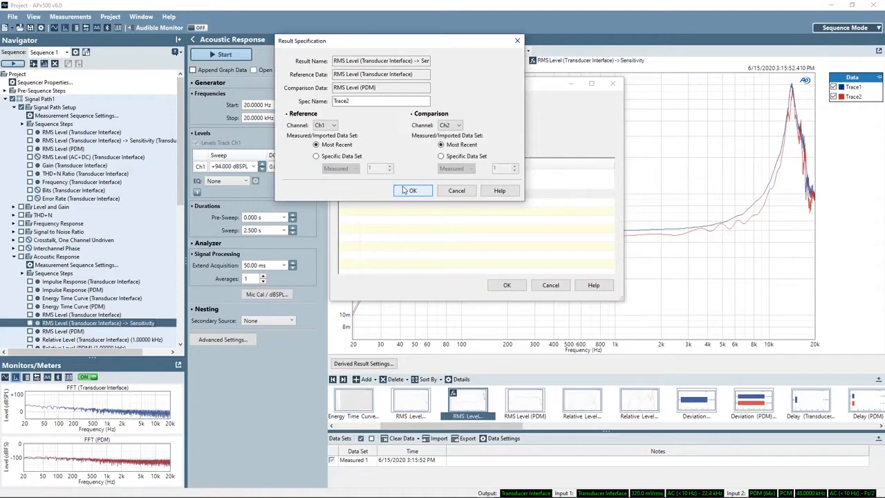
{"action": "left_click", "coordinate": [404, 190]}
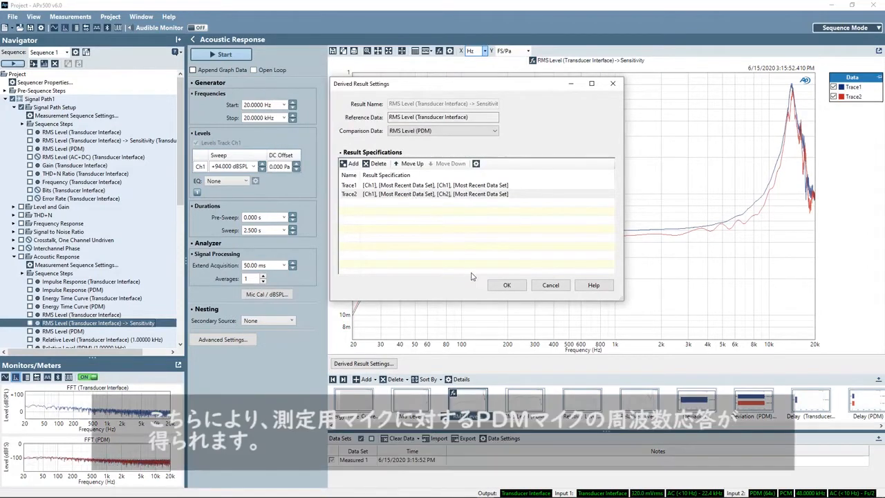
{"action": "left_click", "coordinate": [515, 288]}
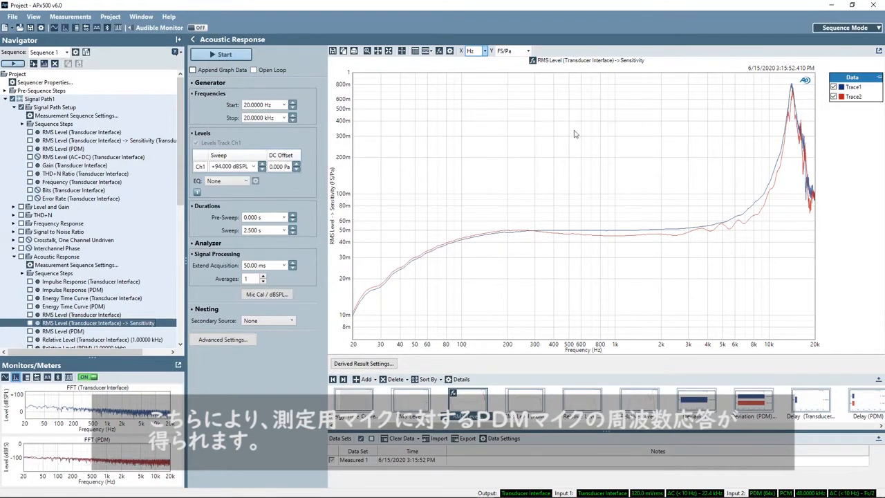
{"action": "left_click", "coordinate": [528, 52]}
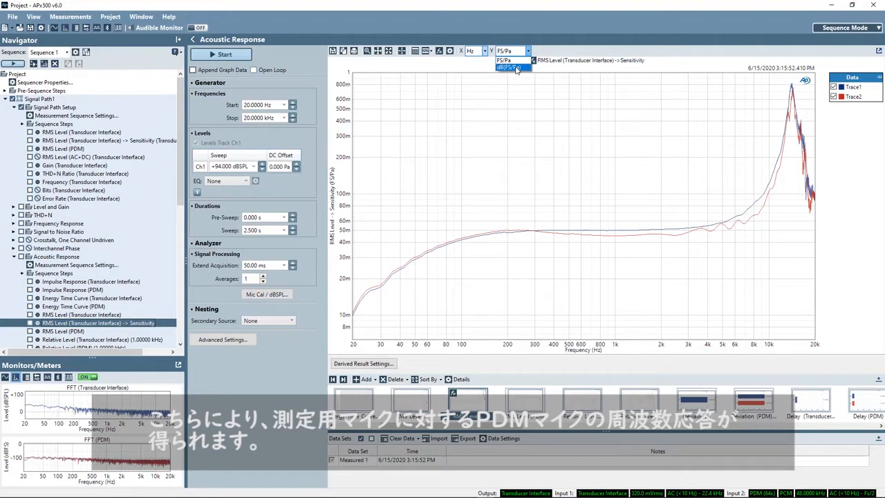
{"action": "left_click", "coordinate": [511, 67]}
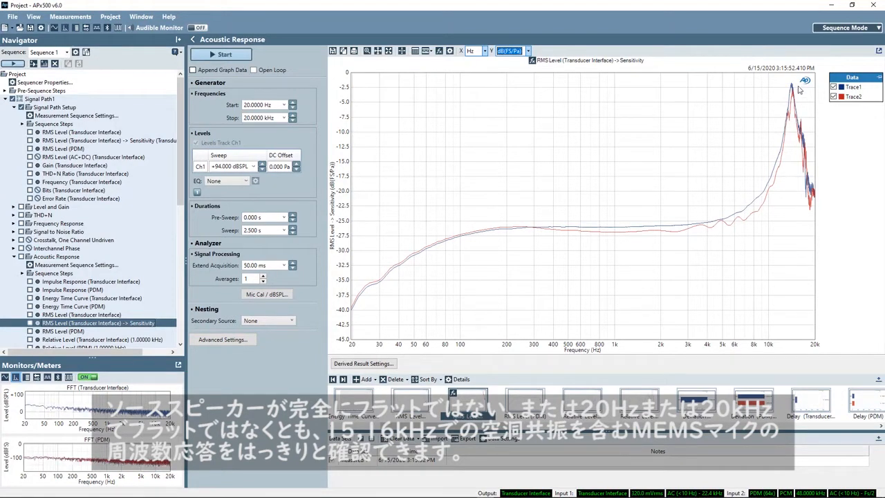
- Add a Transfer Function measurement to the signal path
{"action": "scroll", "coordinate": [67, 309], "scroll_direction": "down", "scroll_amount": 10}
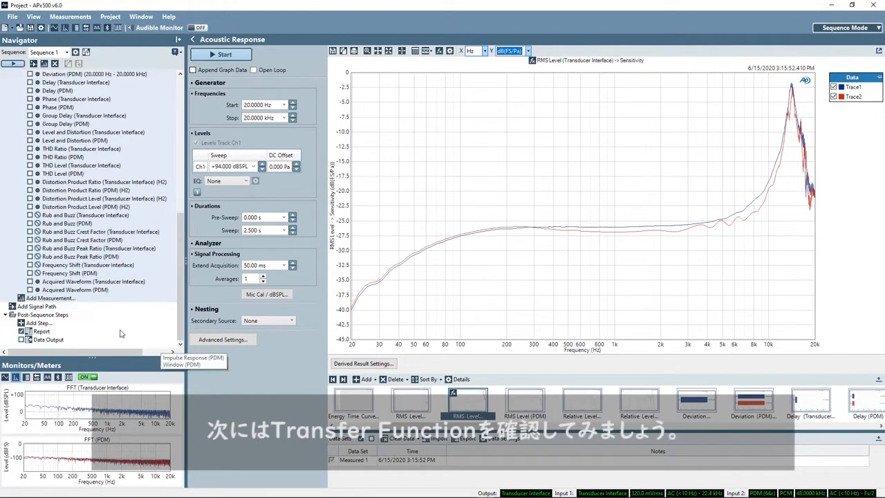
{"action": "left_click", "coordinate": [67, 298]}
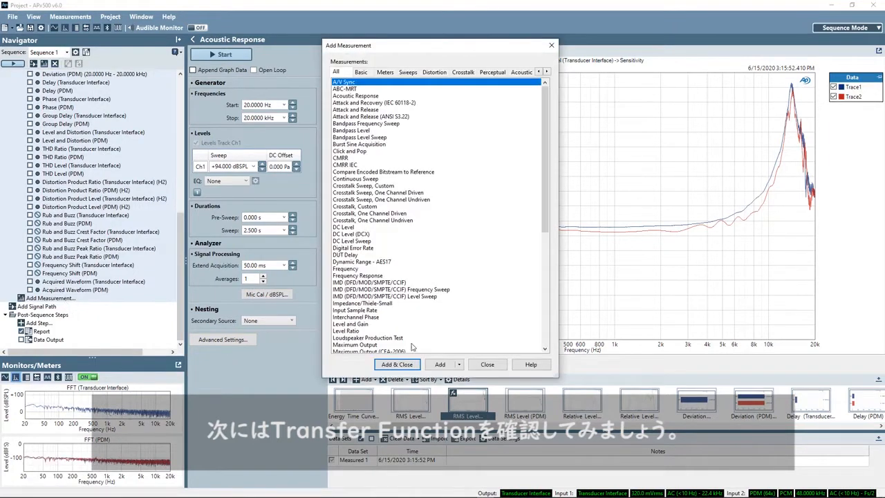
{"action": "left_click", "coordinate": [545, 343]}
{"action": "left_click", "coordinate": [373, 337]}
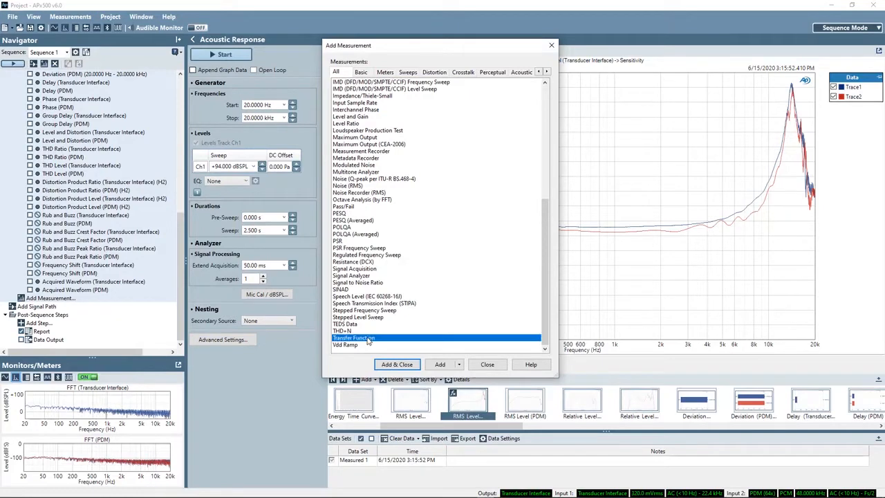
{"action": "left_click", "coordinate": [405, 366]}
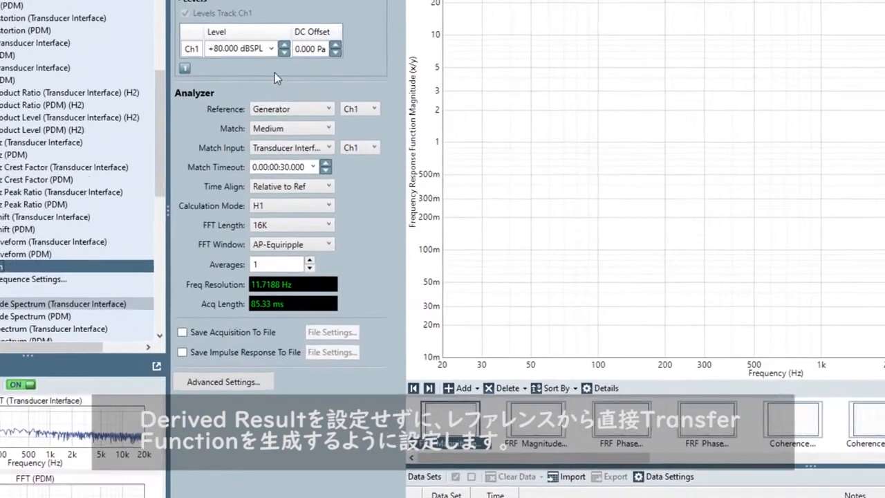
- Set the Ch1 generator level of the Transfer Function measurement to +94 dBSPL
{"action": "left_click", "coordinate": [272, 40]}
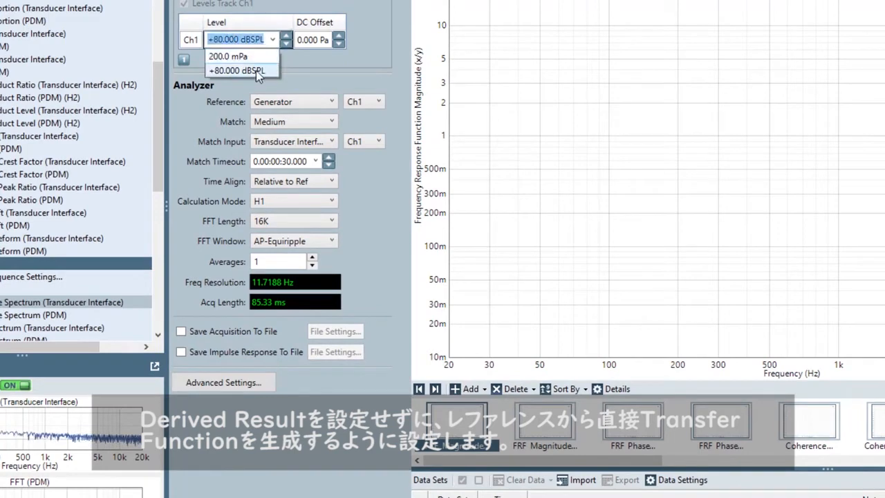
{"action": "left_click", "coordinate": [256, 71]}
{"action": "type", "text": "94"}
{"action": "key", "text": "Tab"}
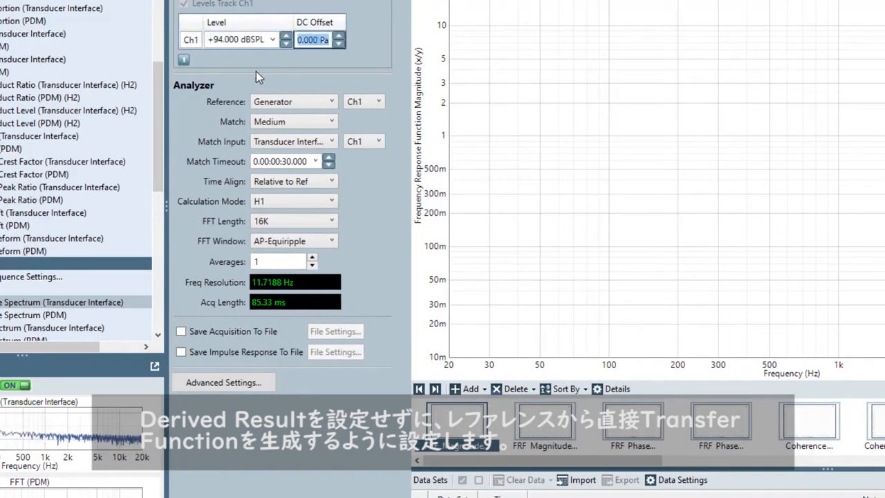
- Set the analyzer's reference to Input Channel and its Match option to None
{"action": "left_click", "coordinate": [303, 102]}
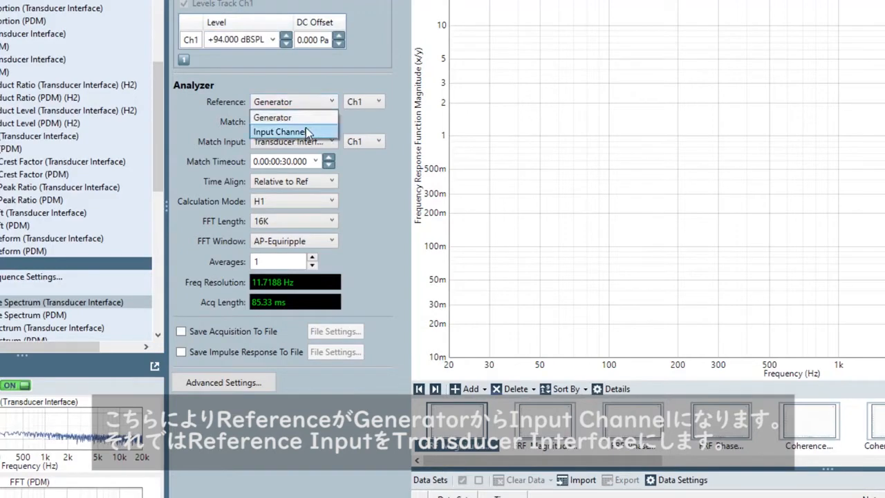
{"action": "left_click", "coordinate": [305, 128]}
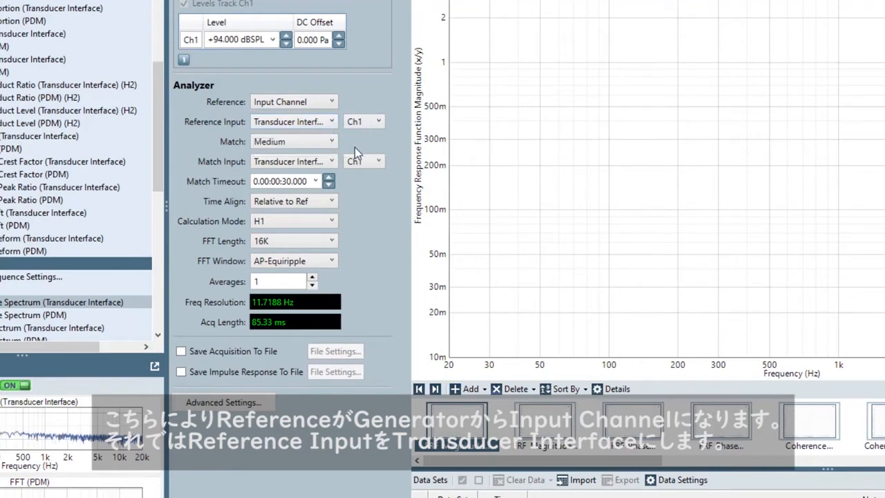
{"action": "left_click", "coordinate": [326, 143]}
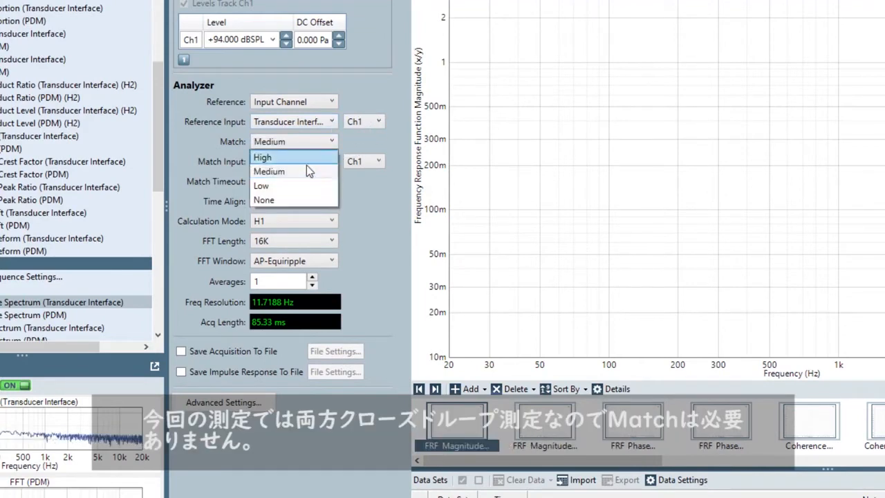
{"action": "left_click", "coordinate": [264, 200]}
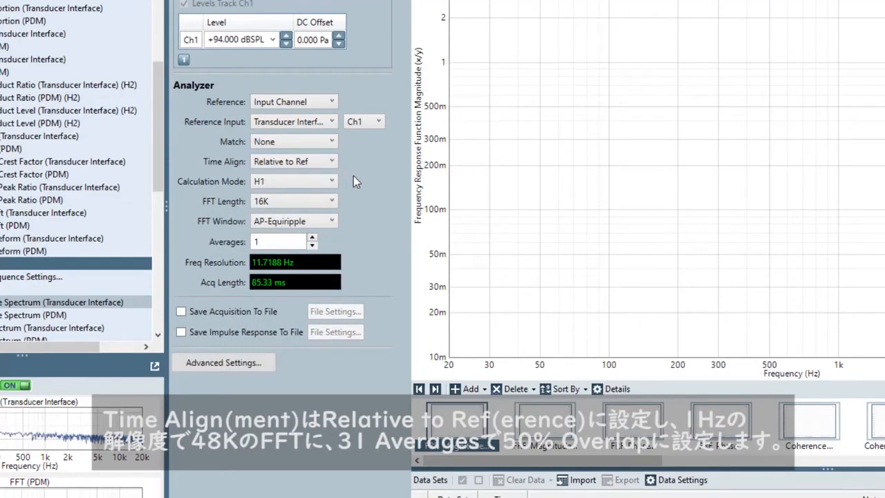
- Set the analyzer's FFT Length to 48K with 31 averages and 50 % overlap
{"action": "left_click", "coordinate": [332, 201]}
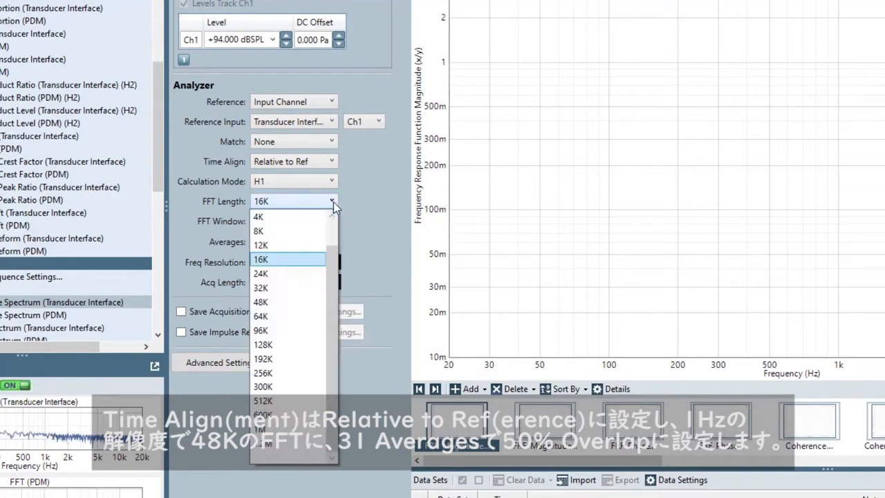
{"action": "left_click", "coordinate": [304, 301]}
{"action": "left_click_drag", "start_coordinate": [292, 244], "coordinate": [223, 243]}
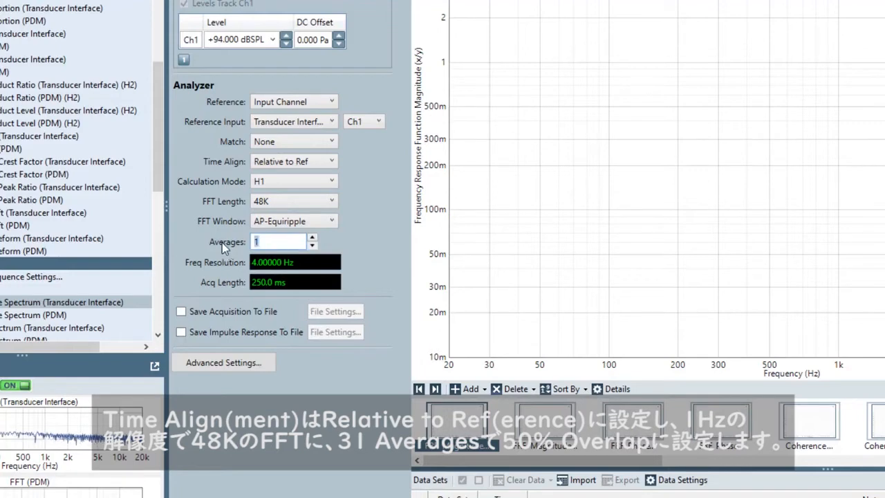
{"action": "type", "text": "31"}
{"action": "key", "text": "Tab"}
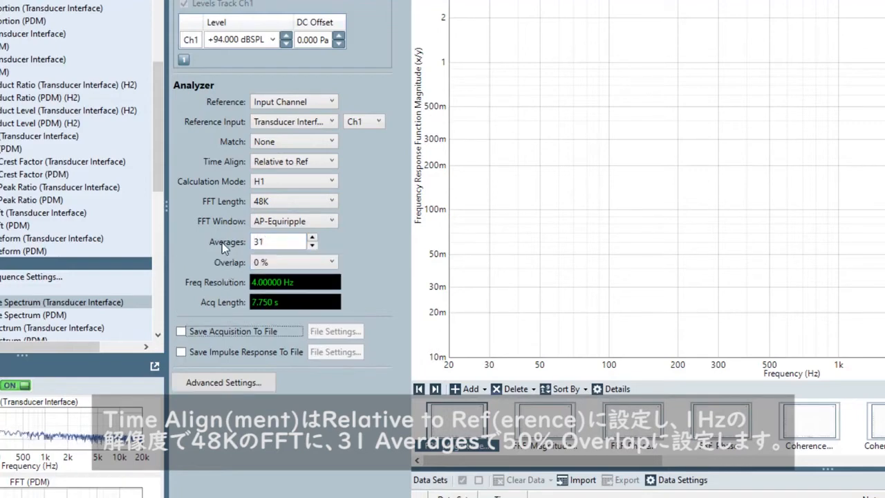
{"action": "left_click", "coordinate": [297, 268]}
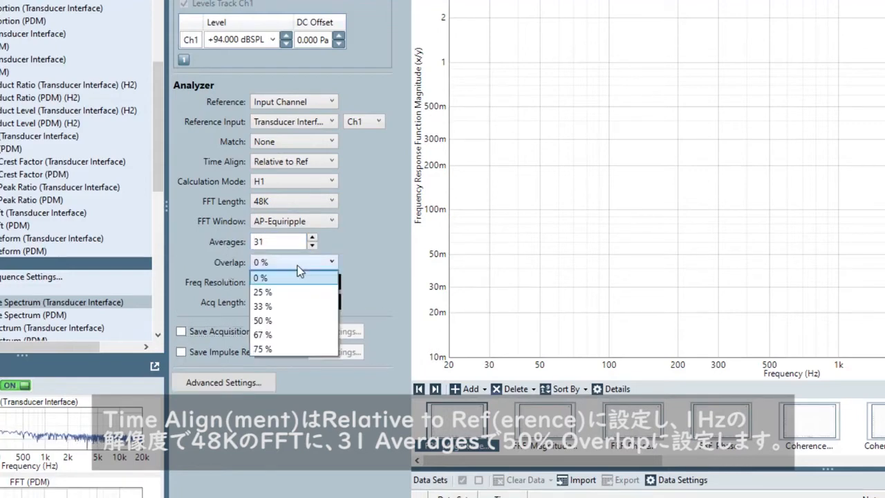
{"action": "left_click", "coordinate": [285, 320]}
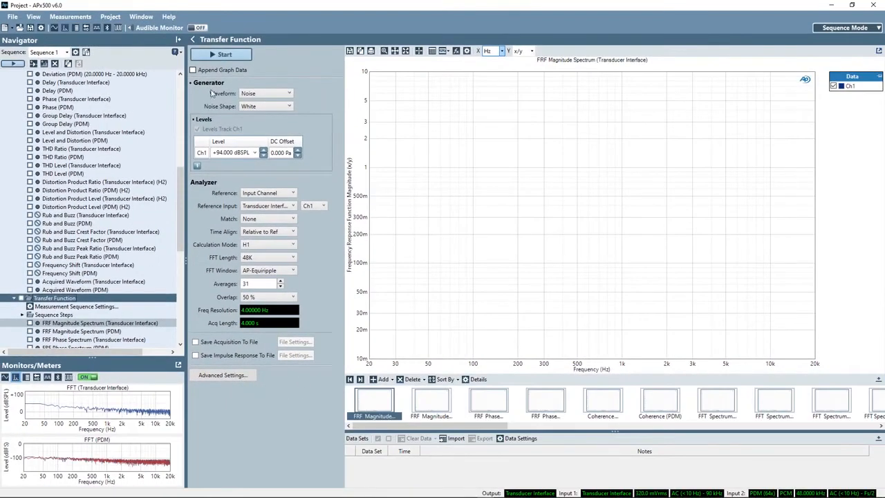
- Run the Transfer Function measurement and show the PDM FRF Magnitude Spectrum with an autoscaled Y axis in dB(FS/Pa)
{"action": "left_click", "coordinate": [219, 54]}
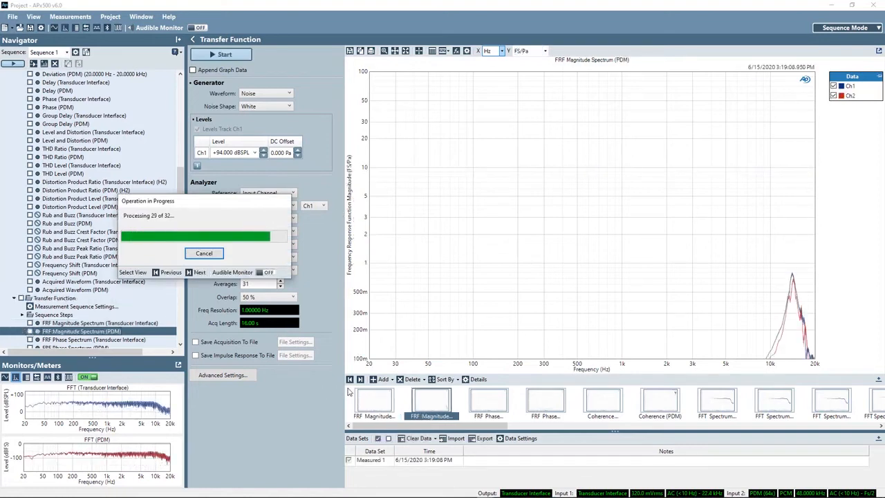
{"action": "right_click", "coordinate": [359, 271]}
{"action": "left_click", "coordinate": [386, 288]}
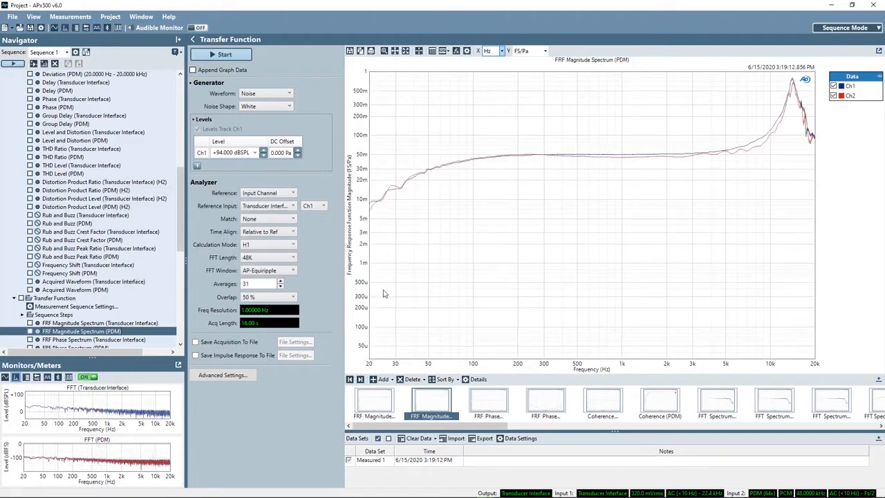
{"action": "left_click", "coordinate": [544, 51]}
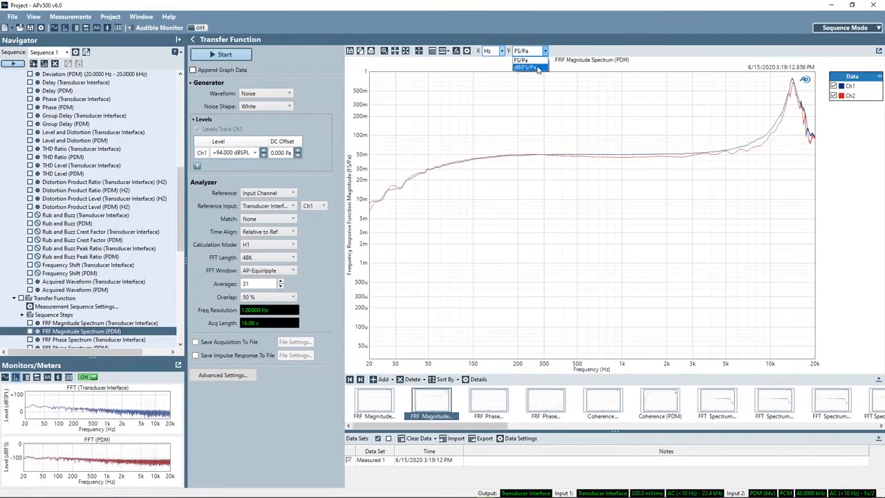
{"action": "left_click", "coordinate": [541, 70]}
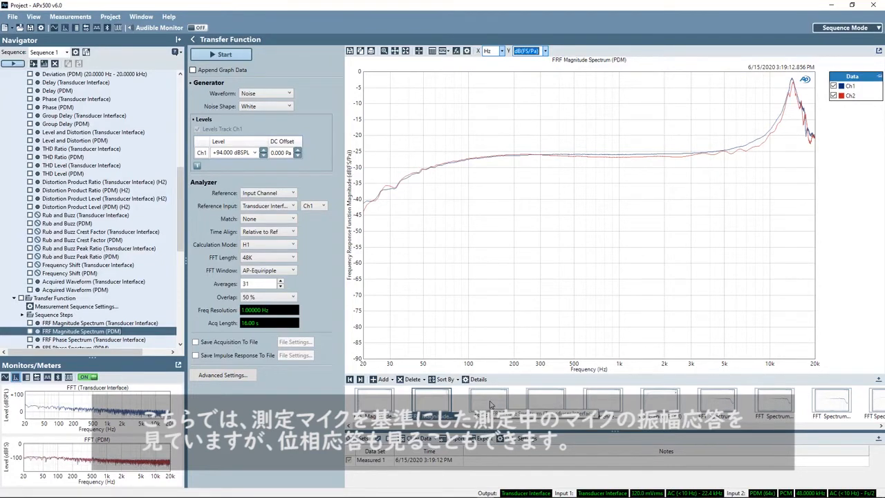
- View the PDM FRF Phase Spectrum, and display the PDM Coherence result with its Y unit in %
{"action": "left_click", "coordinate": [553, 404]}
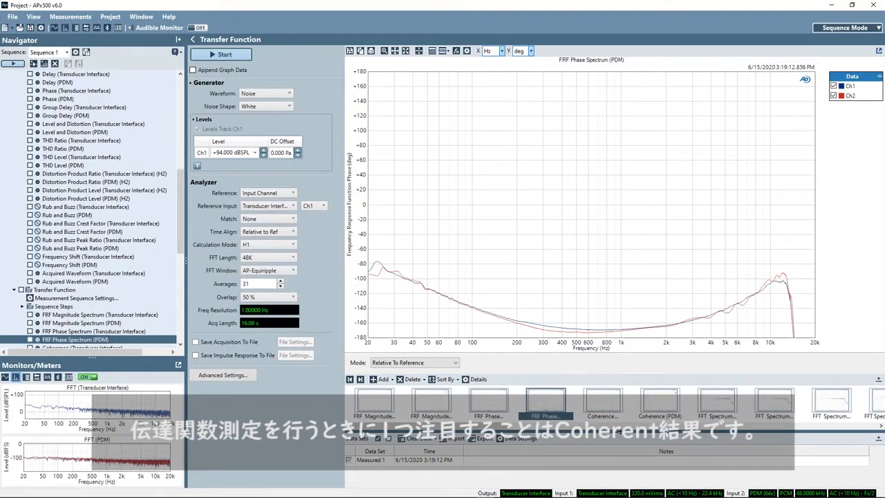
{"action": "left_click", "coordinate": [653, 402]}
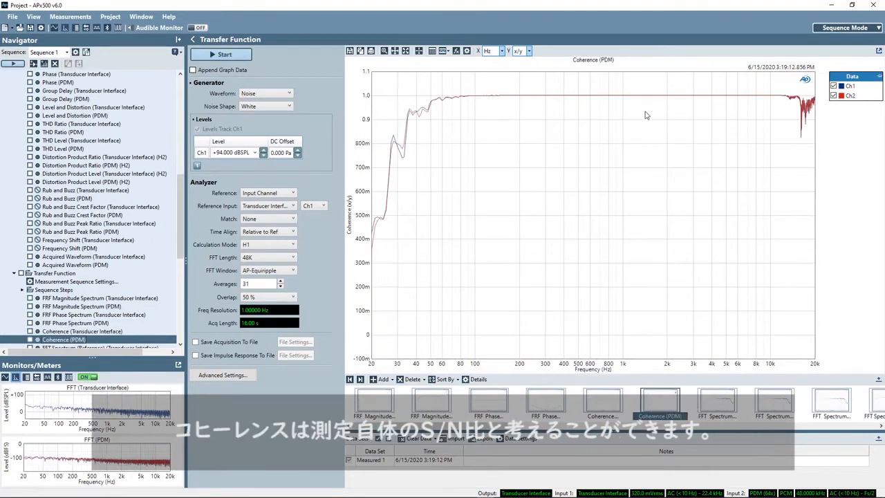
{"action": "left_click", "coordinate": [528, 51]}
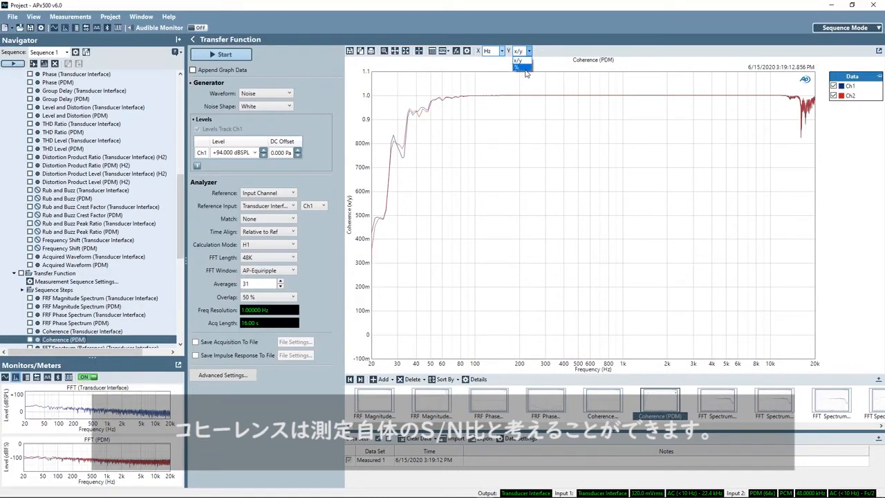
{"action": "left_click", "coordinate": [524, 69]}
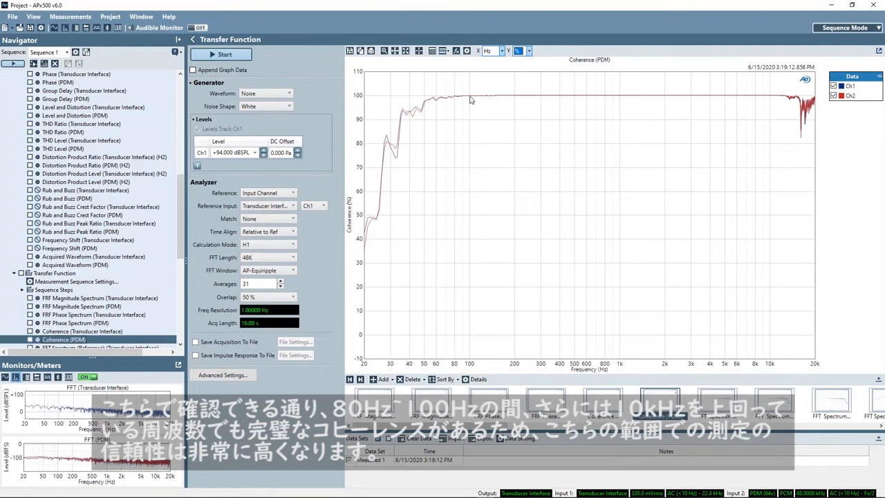
{"action": "left_click_drag", "start_coordinate": [470, 101], "coordinate": [786, 101]}
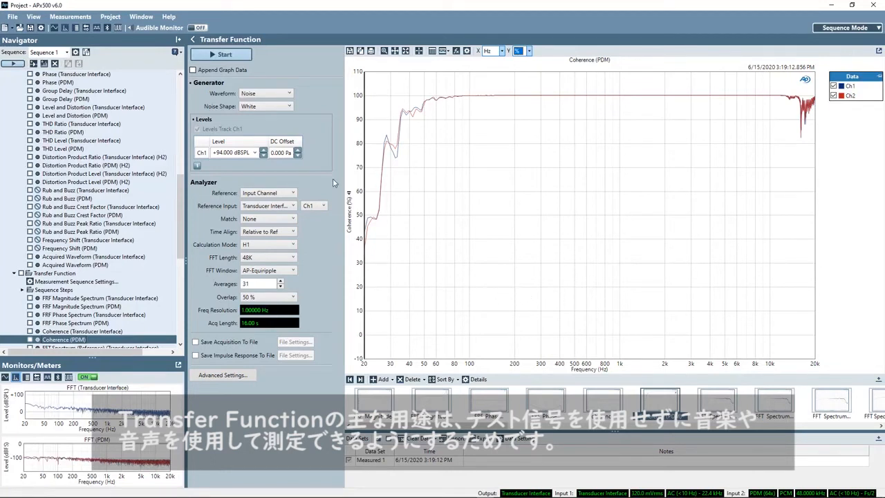
- Load IEEE_269-2010_Male_mono_48_kHz.wav as the generator waveform and rerun the Transfer Function measurement
{"action": "left_click", "coordinate": [274, 96]}
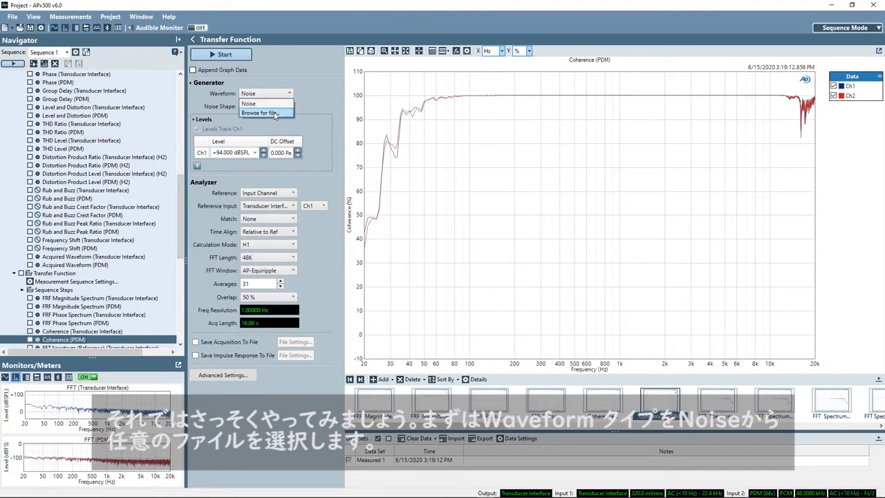
{"action": "left_click", "coordinate": [275, 113]}
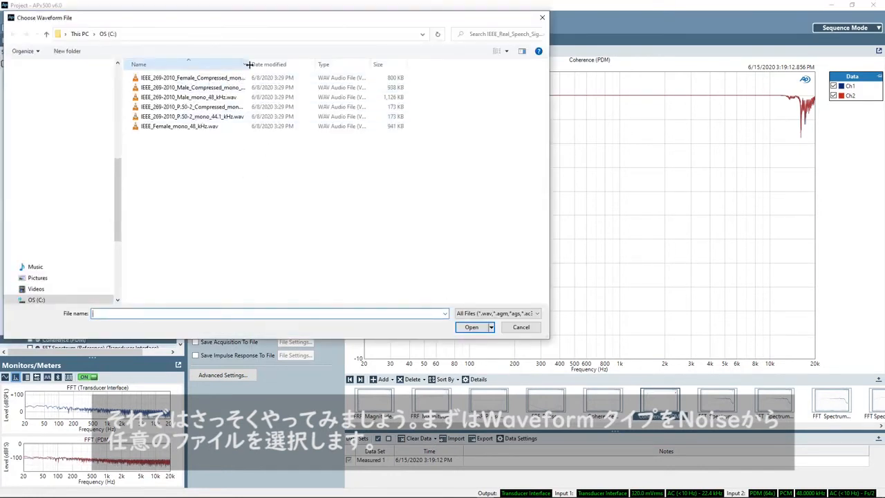
{"action": "left_click_drag", "start_coordinate": [249, 64], "coordinate": [302, 92]}
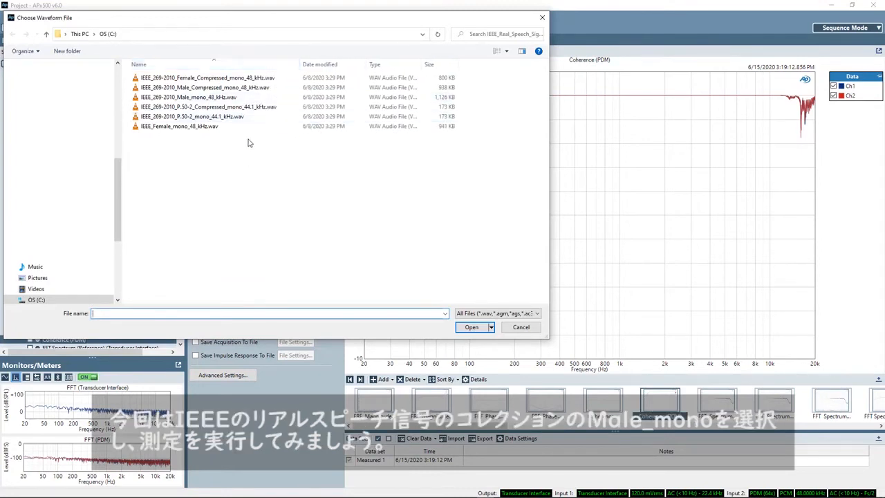
{"action": "left_click", "coordinate": [220, 97]}
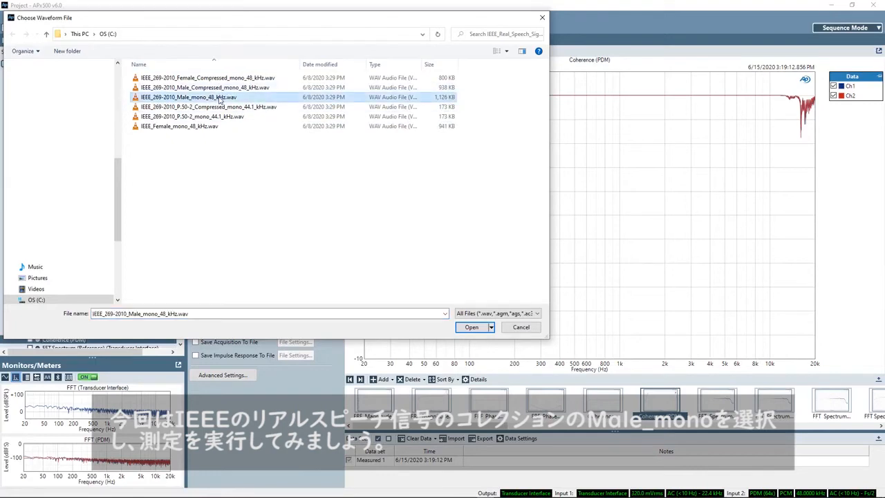
{"action": "left_click", "coordinate": [471, 326]}
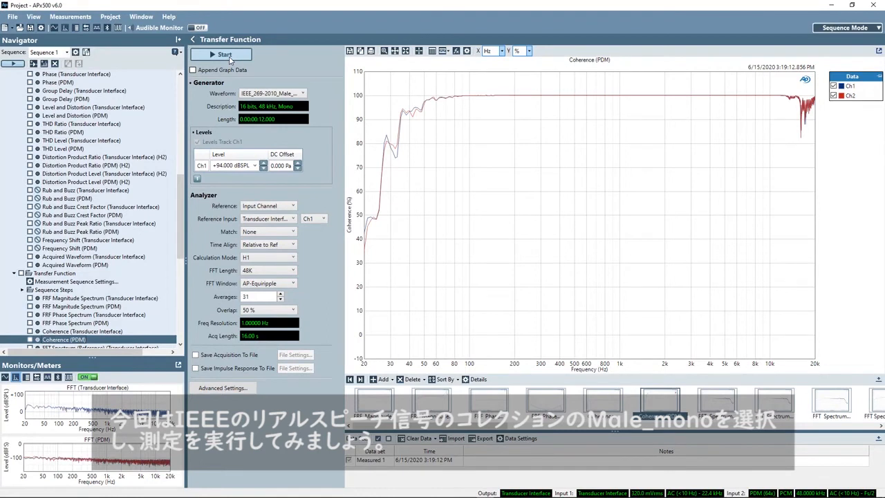
{"action": "left_click", "coordinate": [230, 58]}
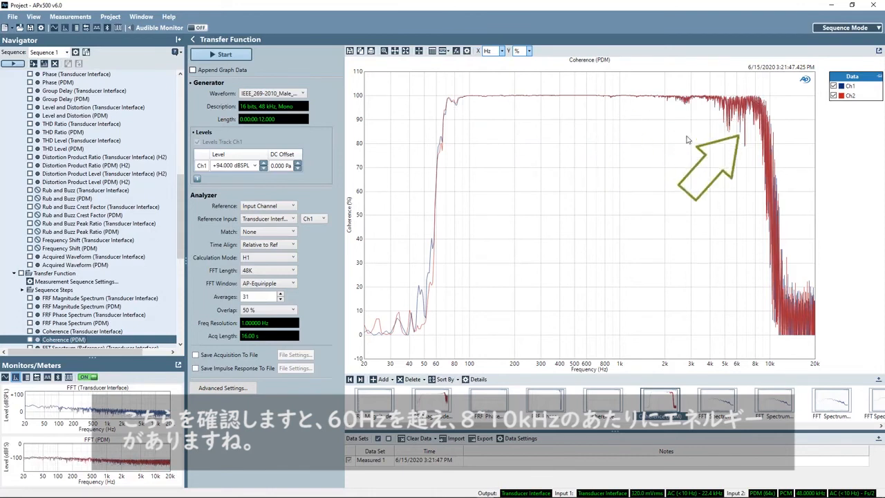
- Autoscale the Y axis of the PDM FRF Phase Spectrum and return to the PDM FRF Magnitude Spectrum
{"action": "left_click", "coordinate": [486, 403]}
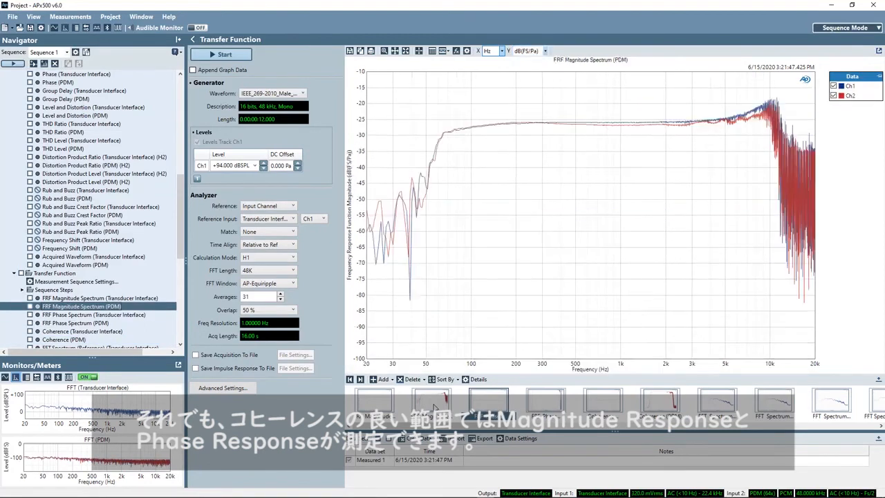
{"action": "left_click", "coordinate": [433, 404]}
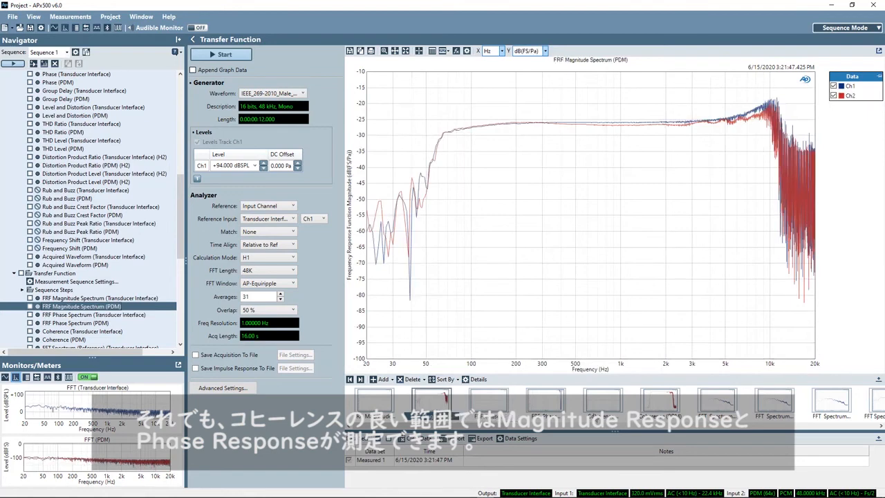
{"action": "left_click", "coordinate": [556, 406]}
{"action": "right_click", "coordinate": [356, 247]}
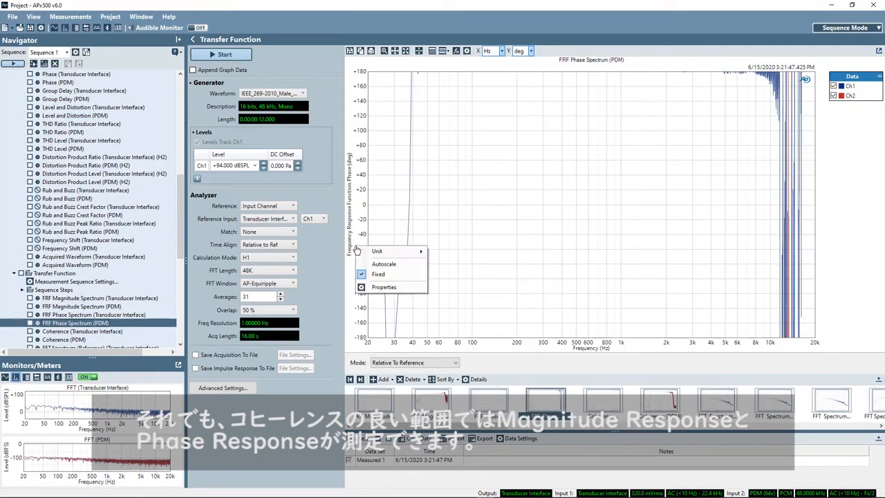
{"action": "left_click", "coordinate": [377, 264]}
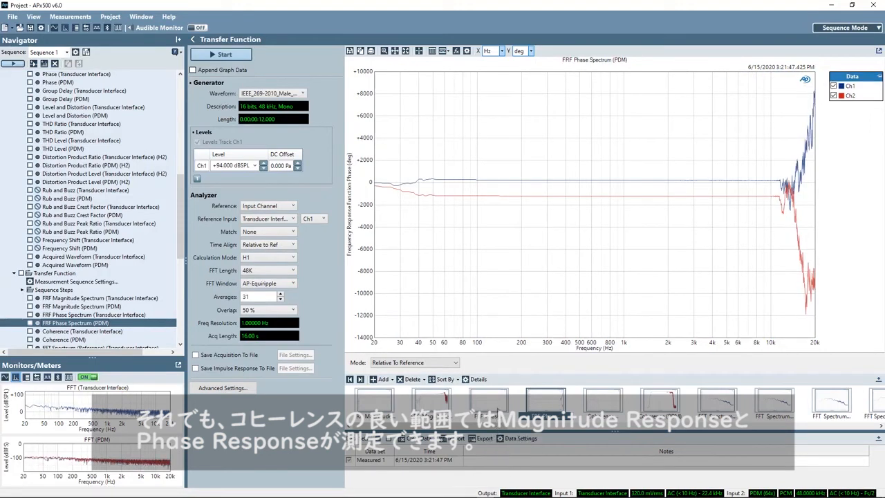
{"action": "left_click", "coordinate": [435, 404]}
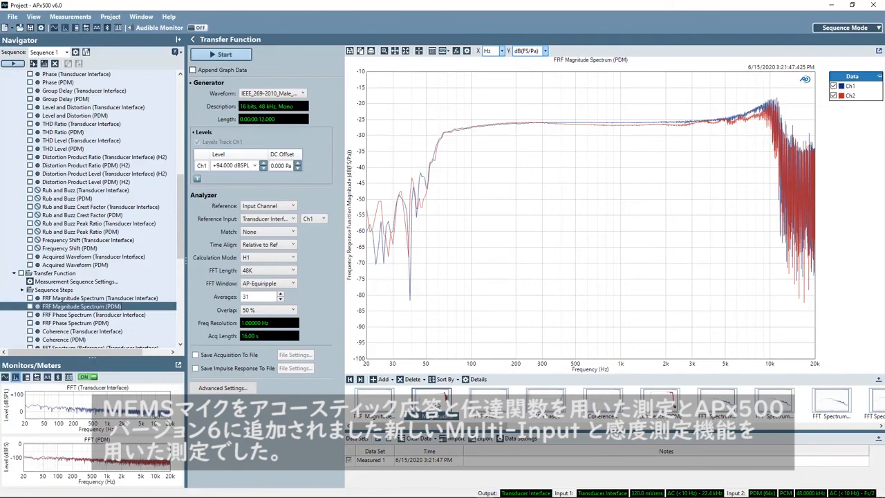
{"action": "mouse_move", "coordinate": [582, 495]}
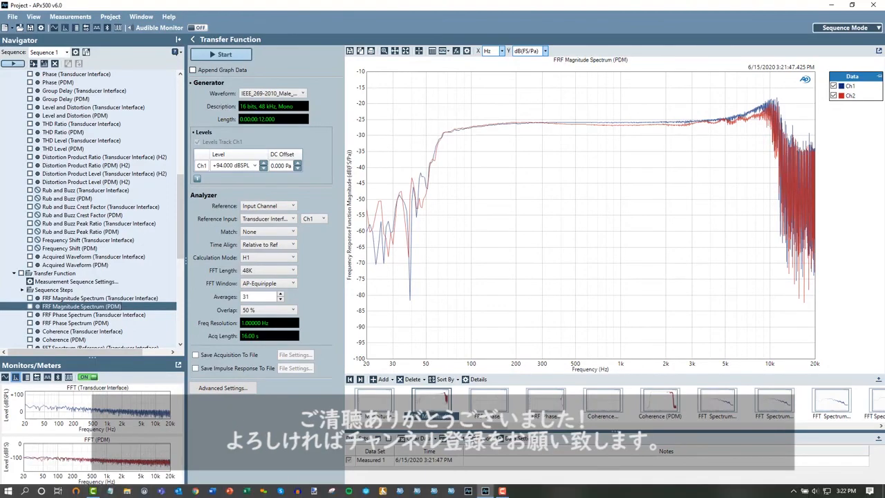